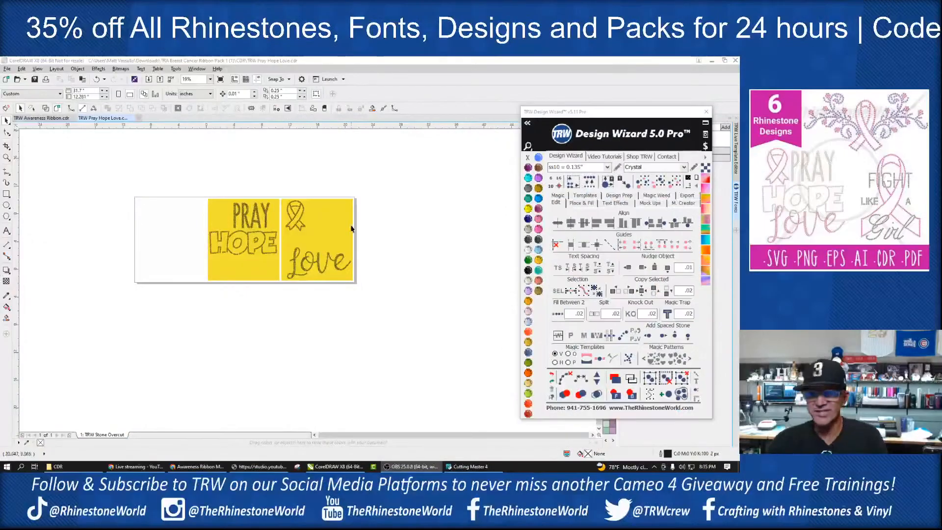
Step: Move the ribbon and Love template with its yellow background directly beneath the PRAY HOPE template
scroll(286, 233, up, 1)
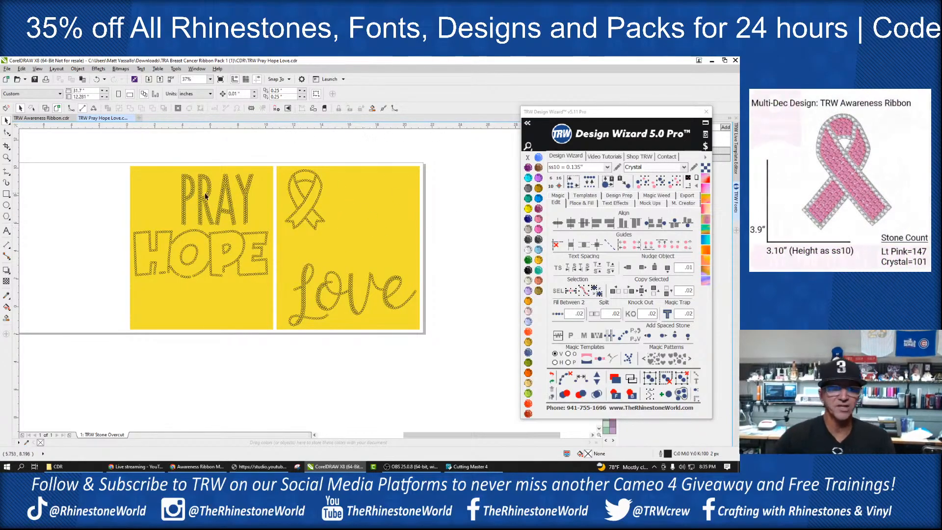
click(345, 213)
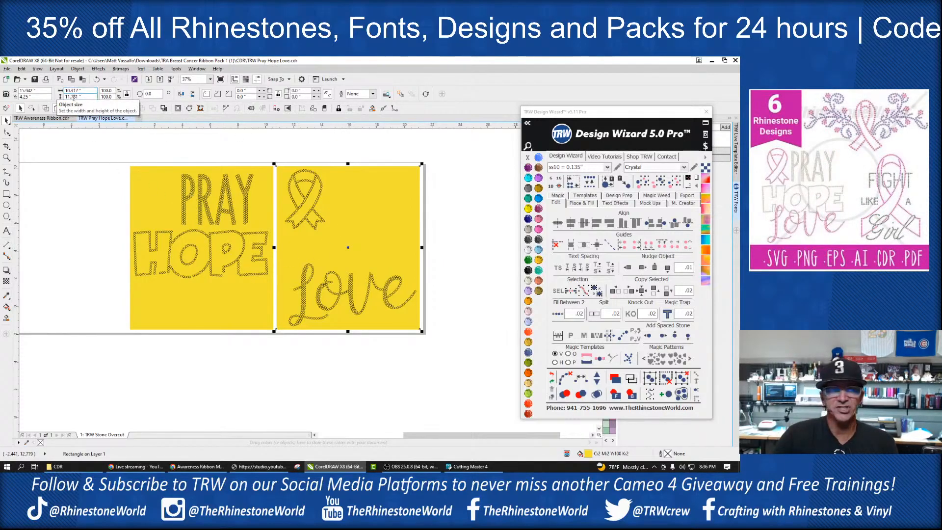
click(261, 147)
scroll(348, 188, down, 1)
drag(410, 158, 317, 290)
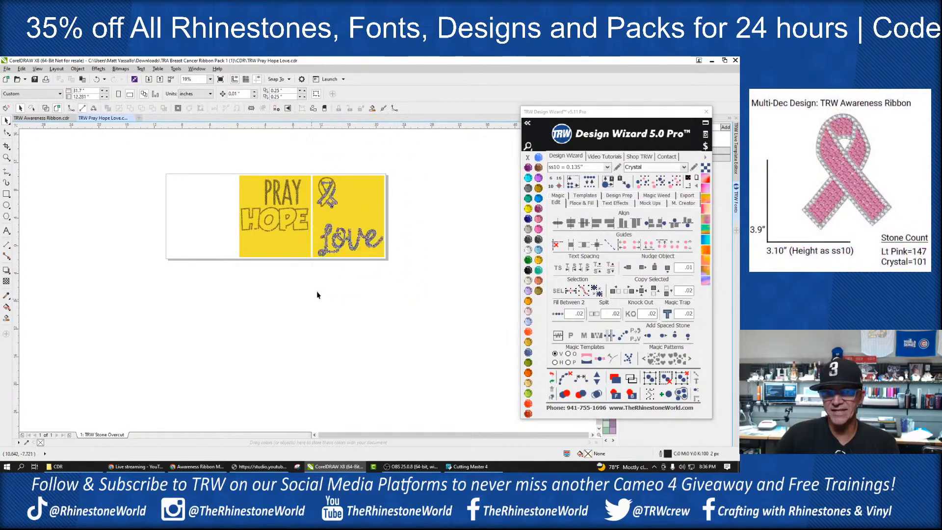
drag(345, 217, 270, 299)
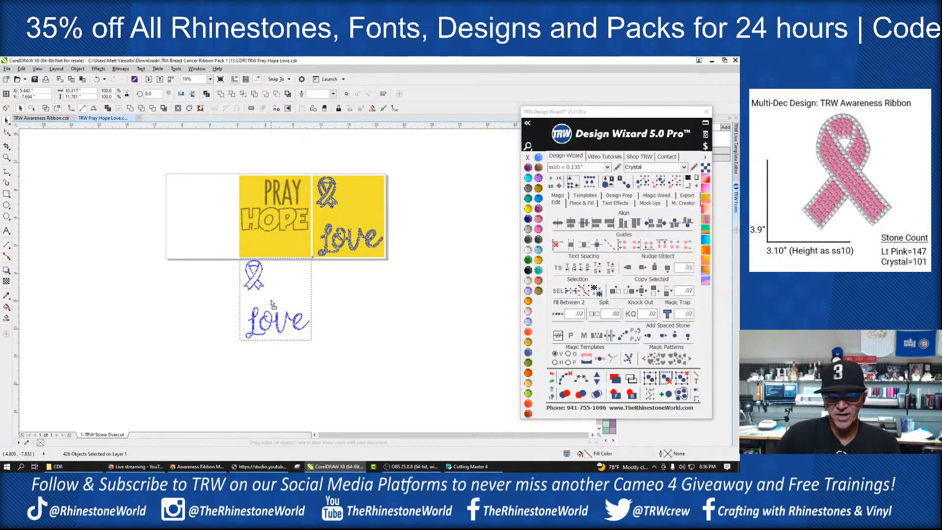
click(339, 292)
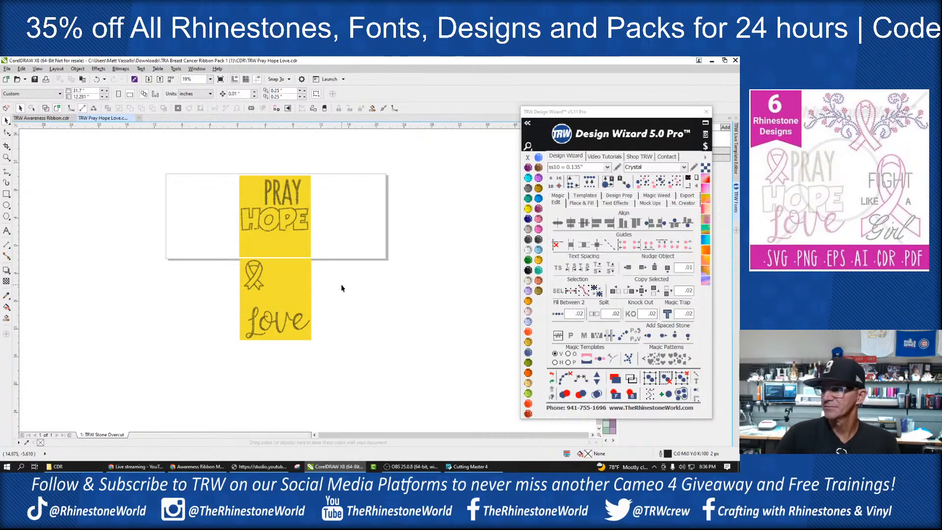
drag(340, 157, 238, 350)
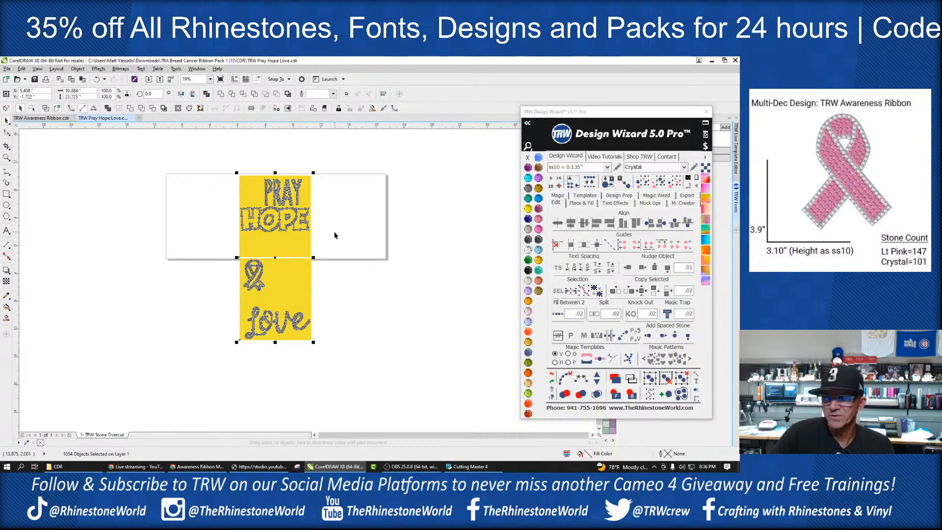
key(Delete)
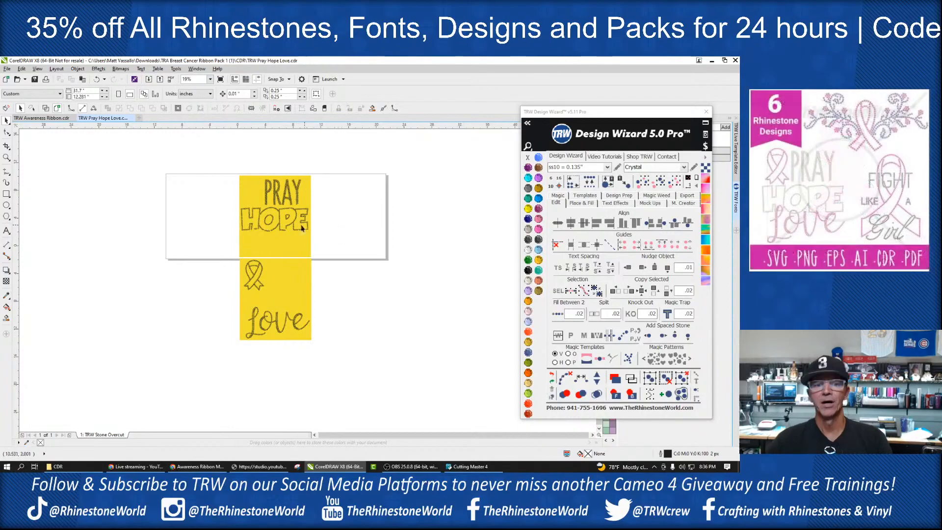
Step: Shorten the yellow rectangle behind PRAY HOPE at its lower and upper edges to about 7.97 inches high
scroll(281, 224, up, 2)
click(265, 287)
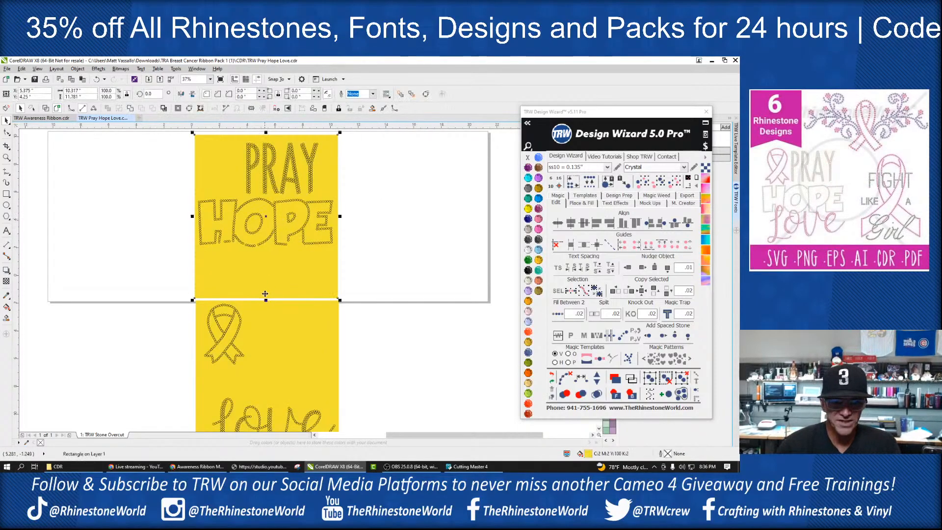
drag(266, 300, 272, 253)
scroll(265, 137, up, 2)
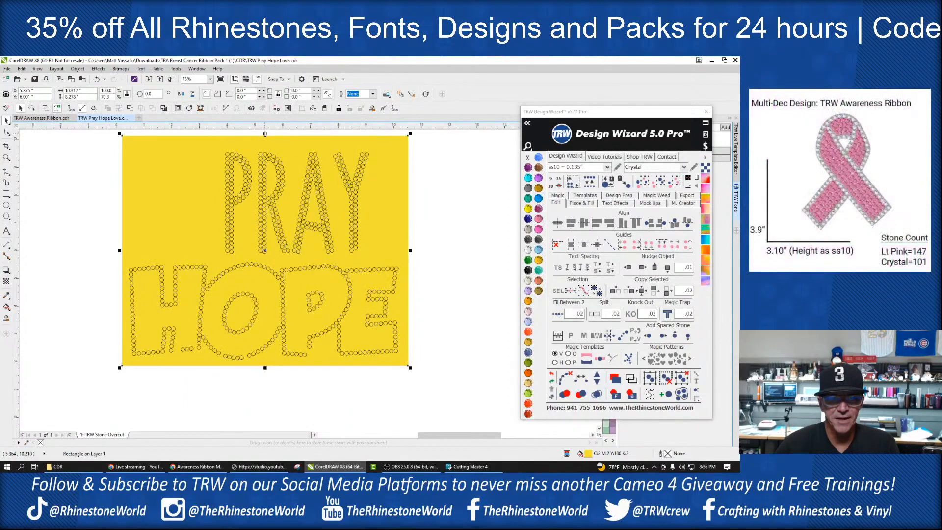
drag(266, 142, 266, 142)
scroll(330, 190, down, 2)
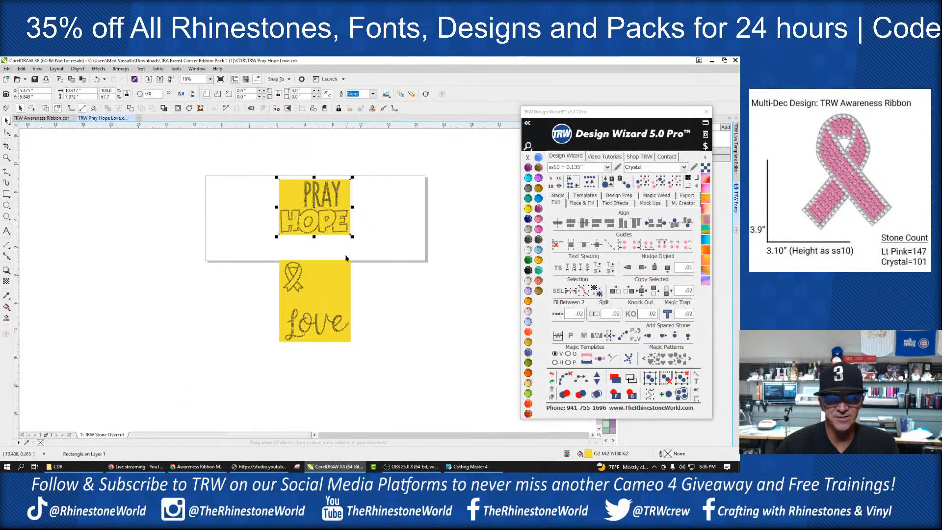
Step: Examine the unused space beside the ribbon on the Love template and check the ribbon outline's size
scroll(319, 334, up, 1)
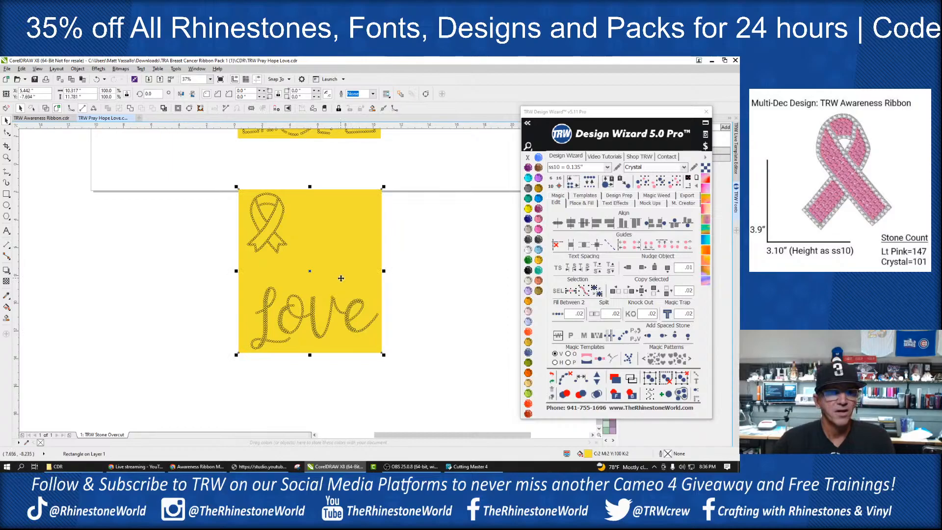
click(398, 305)
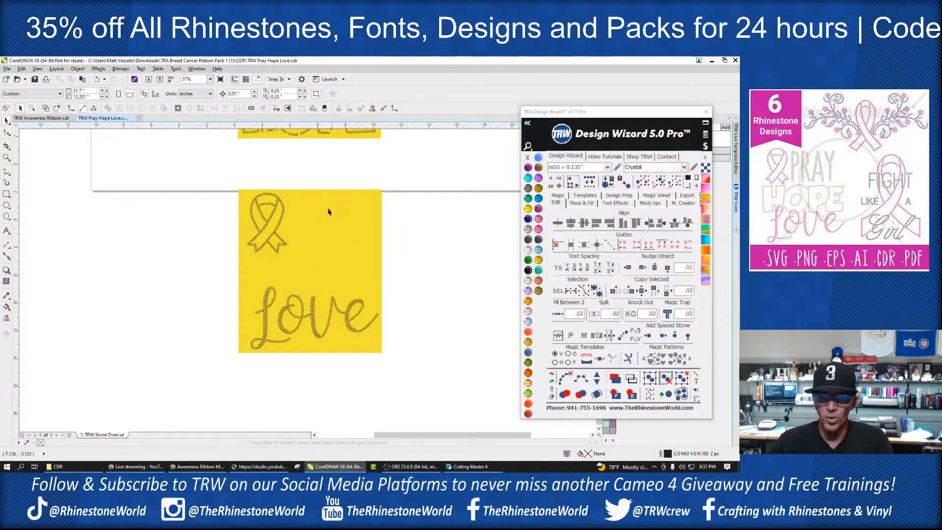
scroll(319, 288, down, 1)
scroll(332, 273, up, 1)
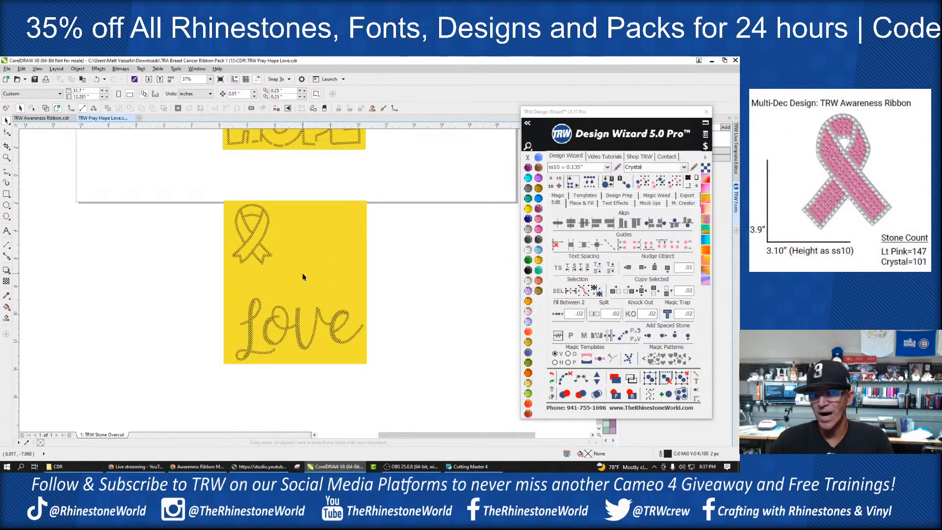
scroll(304, 273, down, 1)
scroll(311, 269, up, 1)
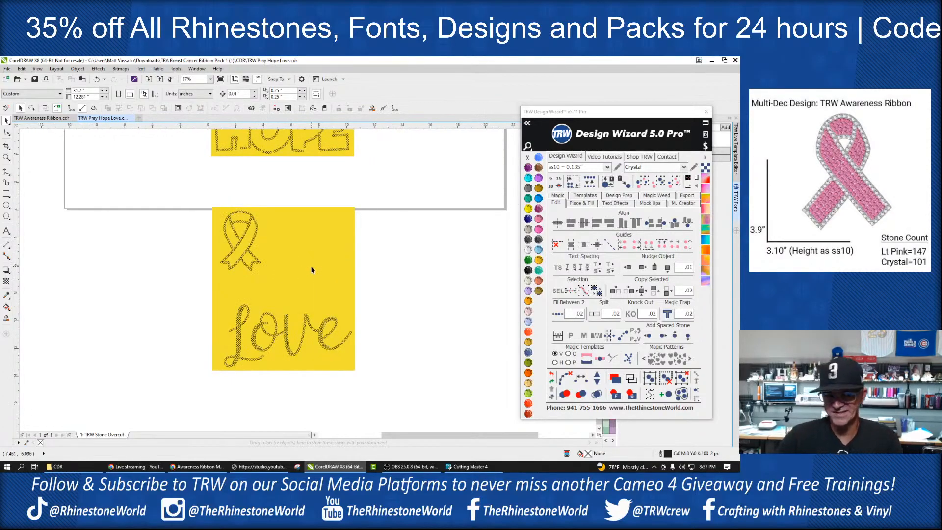
scroll(300, 272, down, 1)
scroll(300, 271, up, 1)
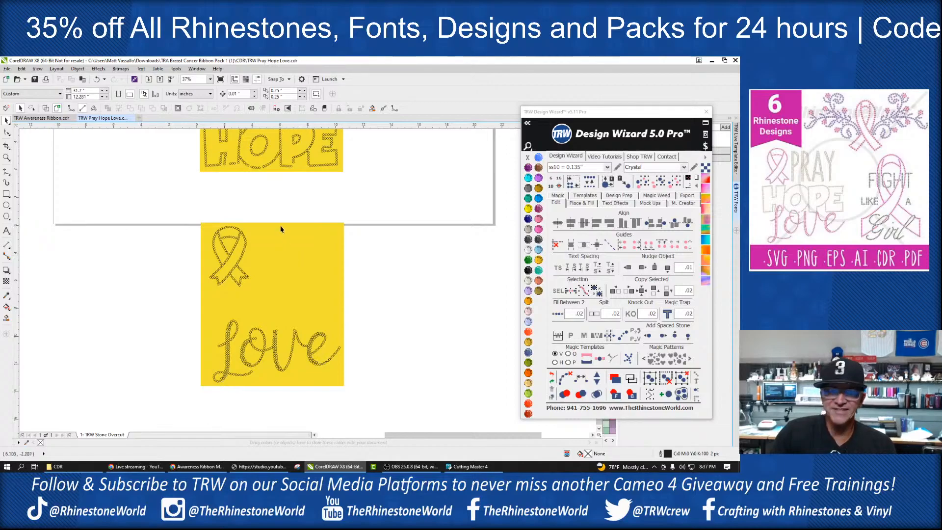
drag(247, 232, 199, 300)
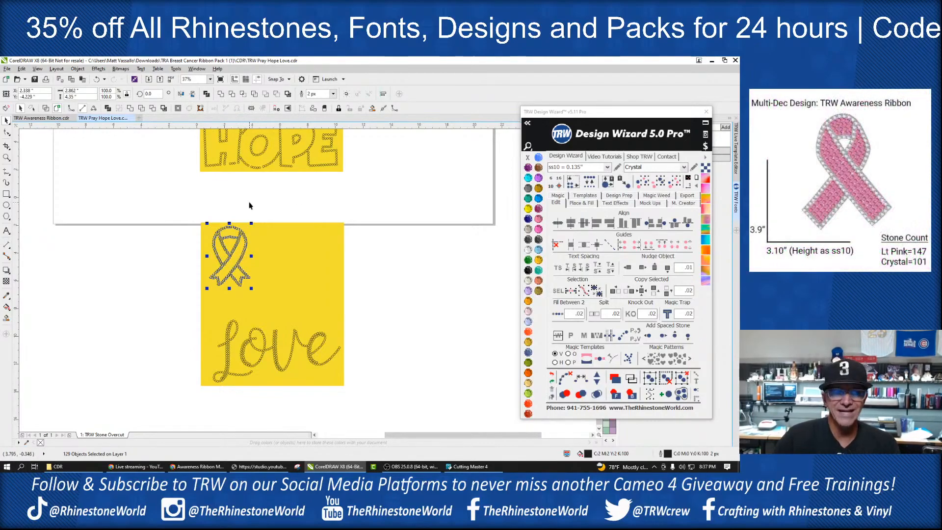
Step: In the TRW Awareness Ribbon document, turn both ribbon templates upright and place them side by side
click(41, 118)
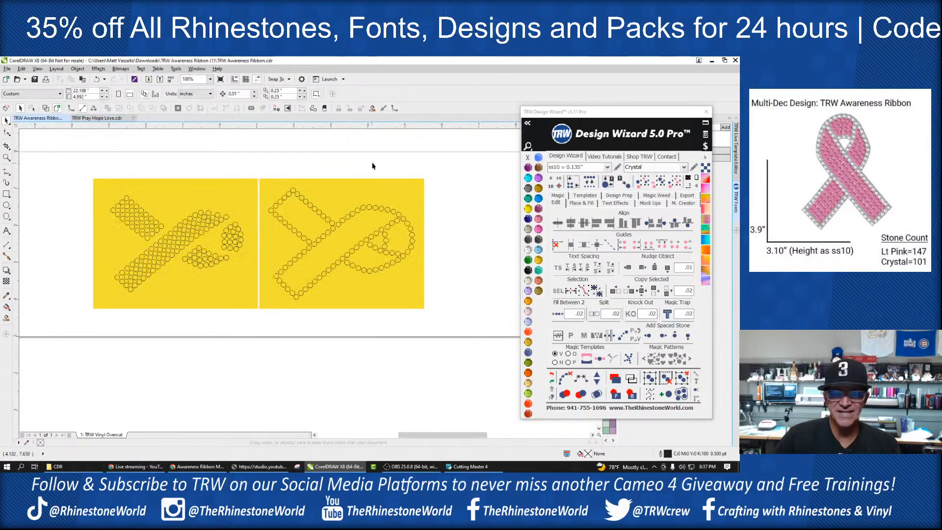
drag(455, 166, 118, 324)
scroll(269, 290, down, 1)
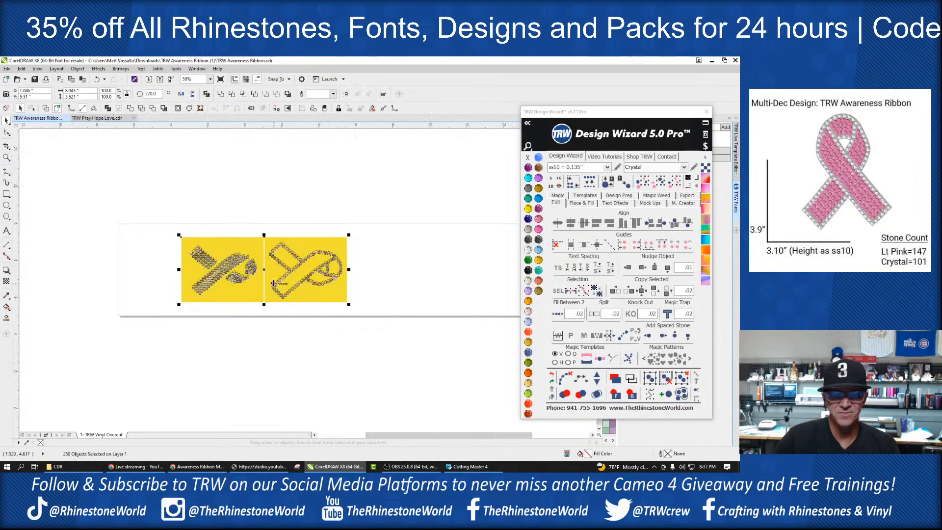
drag(360, 229, 232, 181)
drag(312, 265, 220, 364)
click(316, 297)
drag(310, 267, 229, 368)
drag(266, 320, 333, 238)
Step: Copy both upright ribbon templates into the TRW Pray Hope Love document and place them beside the Love template
drag(391, 167, 203, 297)
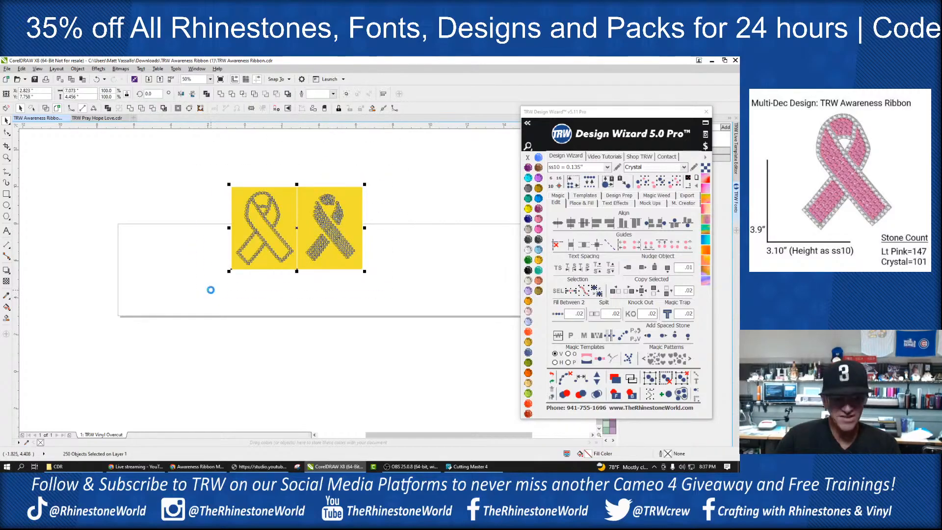
click(97, 118)
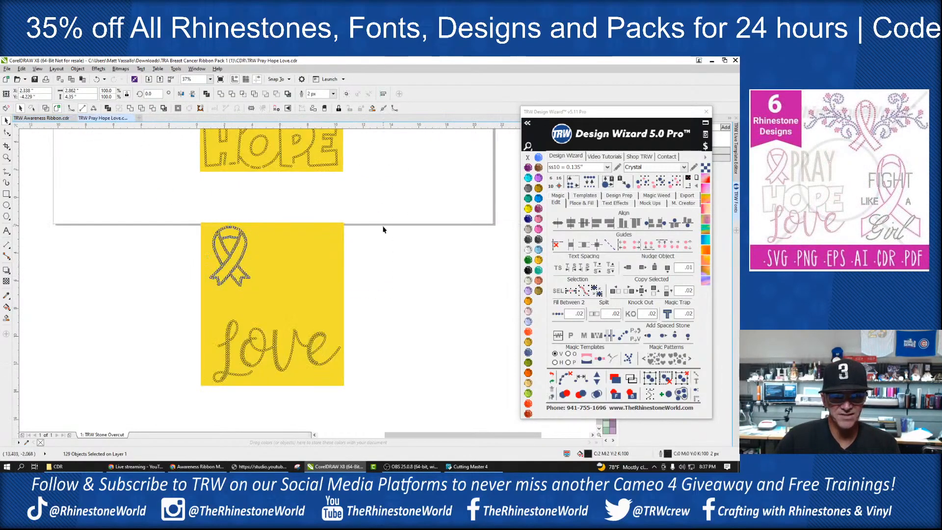
key(ctrl+v)
scroll(332, 232, down, 1)
drag(300, 176, 441, 256)
Step: Draw a rectangle about 7 by 8 inches over the empty yellow area above Love and widen it toward the ribbon
scroll(327, 253, up, 1)
click(289, 275)
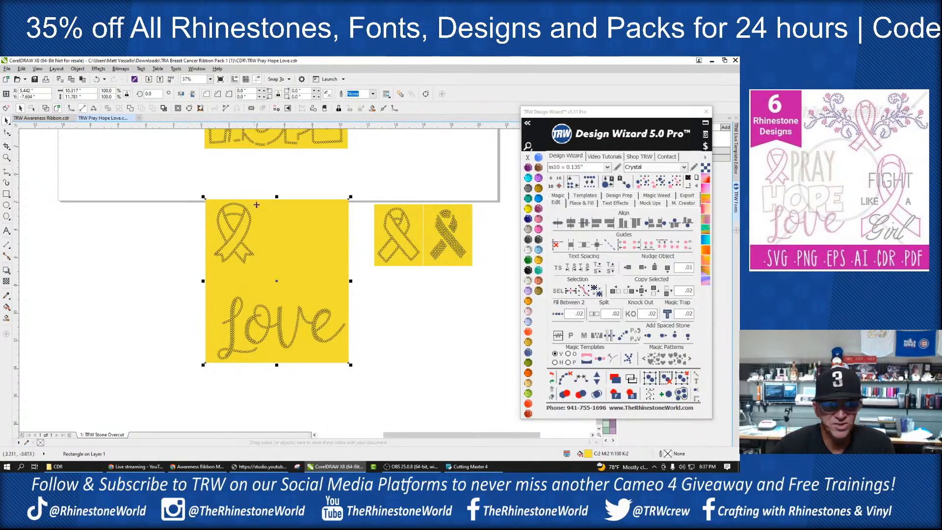
key(F6)
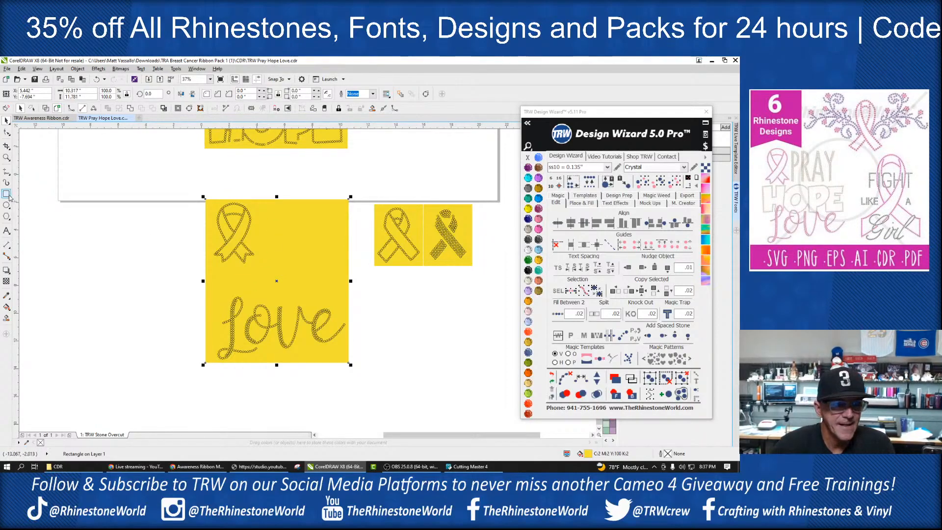
drag(262, 192, 359, 303)
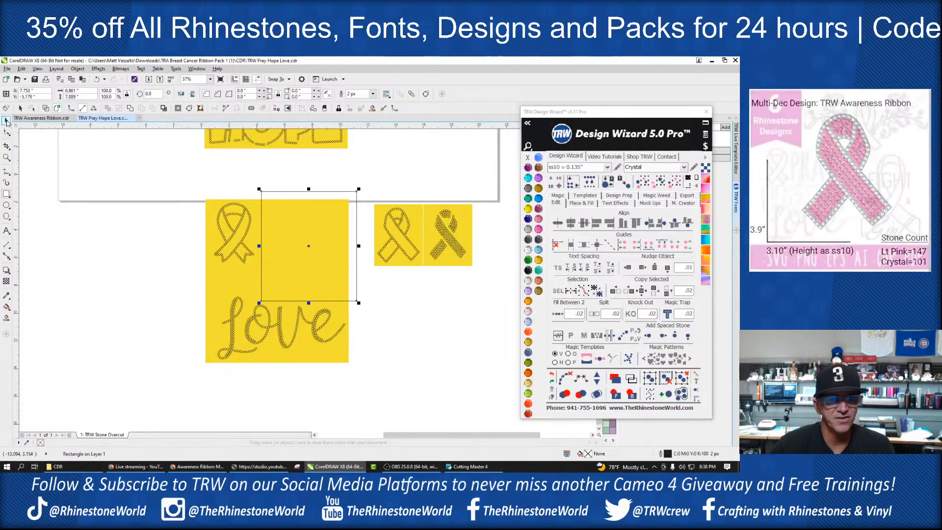
scroll(251, 243, up, 2)
drag(266, 245, 256, 247)
Step: Cut the drawn rectangle out of the yellow background behind the ribbon and Love, leaving an L-shaped sheet
scroll(258, 249, down, 2)
shift+click(248, 286)
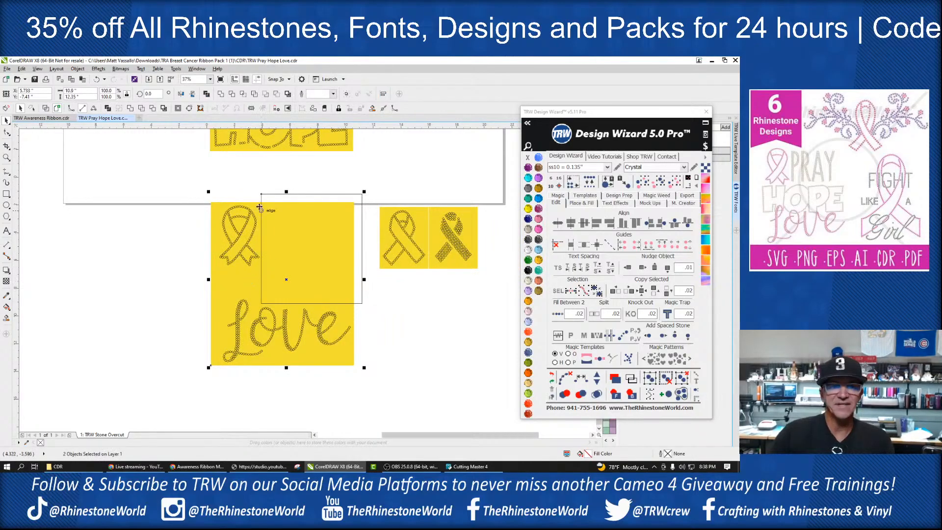
click(277, 94)
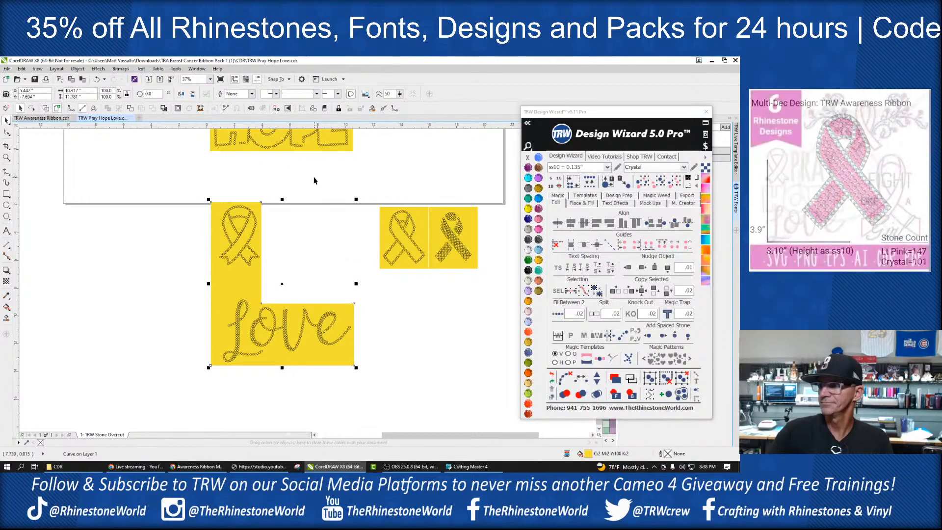
click(302, 188)
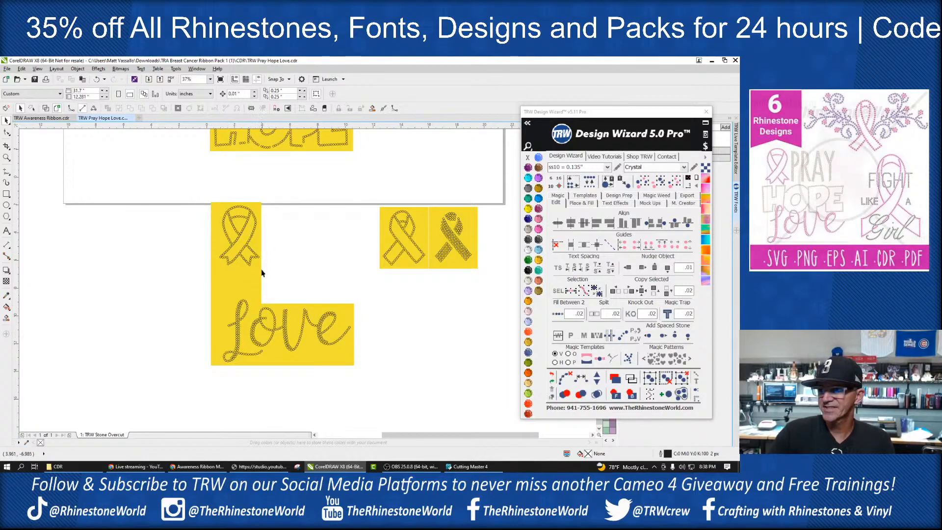
Step: Move the two awareness ribbon templates into the cut-out area next to the outlined ribbon above Love
drag(362, 184, 488, 283)
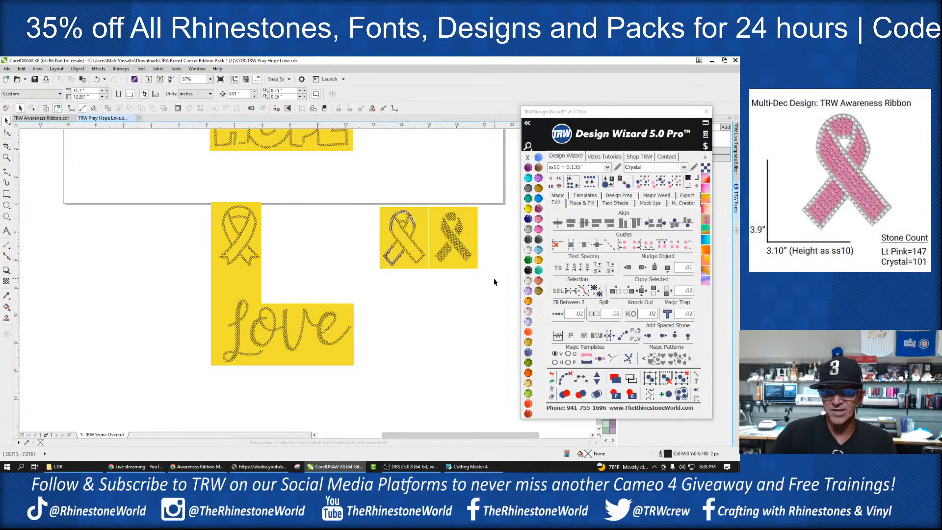
drag(444, 250, 328, 250)
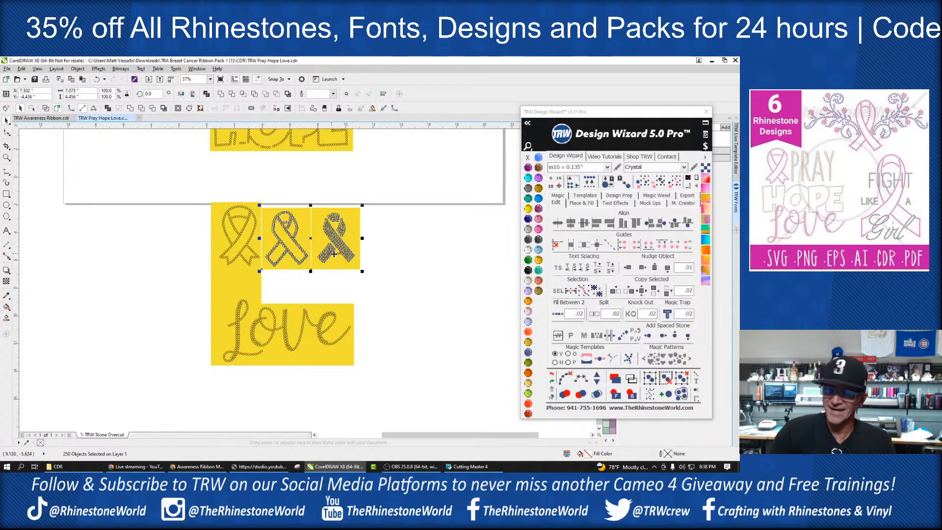
scroll(335, 252, up, 2)
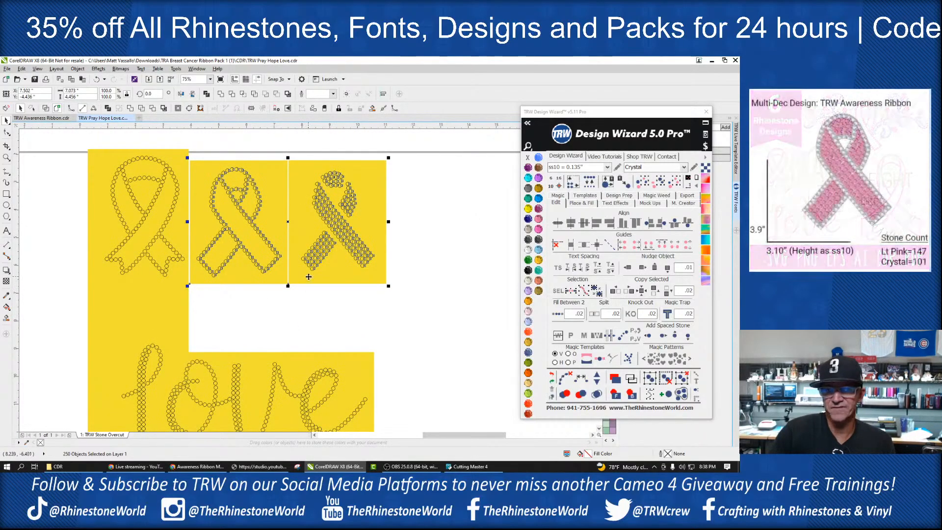
scroll(411, 283, down, 2)
Step: Move the three ribbons and Love with their backgrounds up together, close beneath the PRAY HOPE template
drag(431, 199, 231, 389)
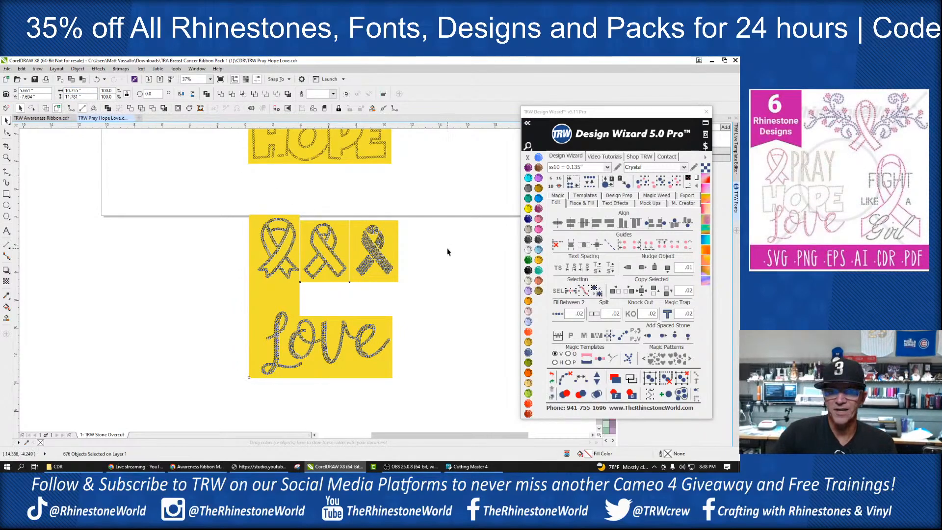
scroll(378, 249, down, 2)
drag(397, 220, 271, 339)
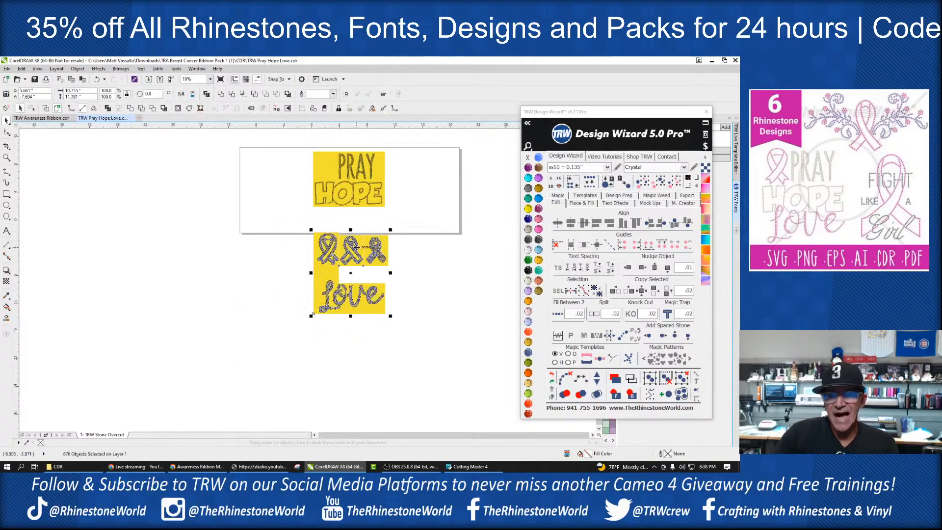
scroll(358, 250, up, 2)
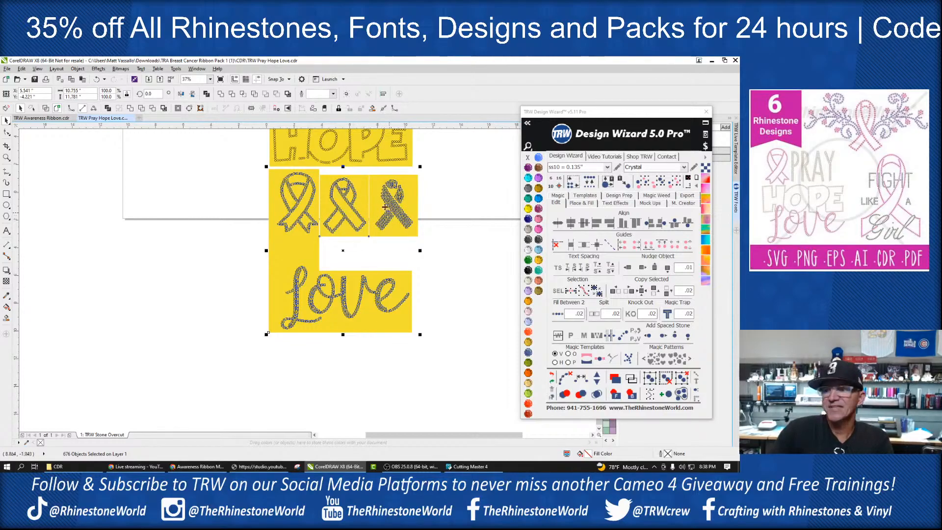
key(Escape)
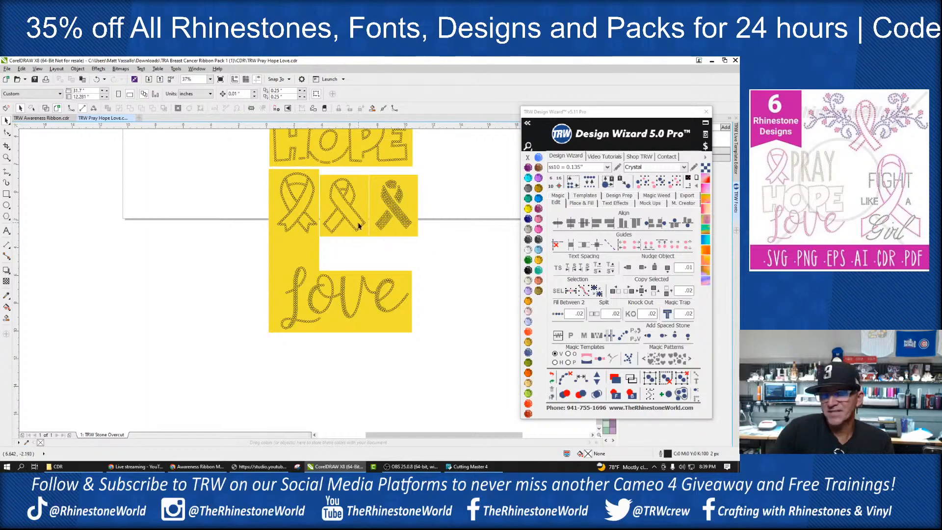
Step: Select the complete combined layout of PRAY HOPE, the three ribbons and Love
scroll(405, 231, up, 2)
scroll(411, 225, down, 4)
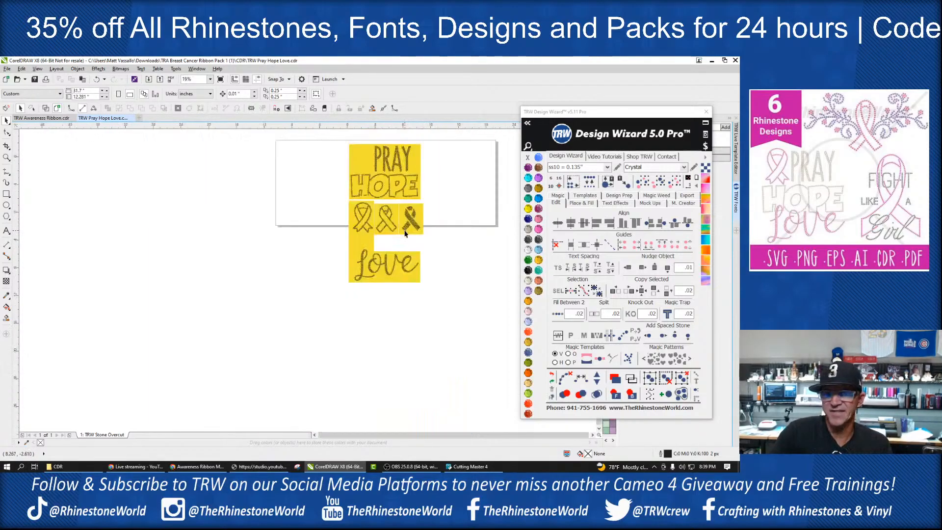
scroll(387, 231, up, 2)
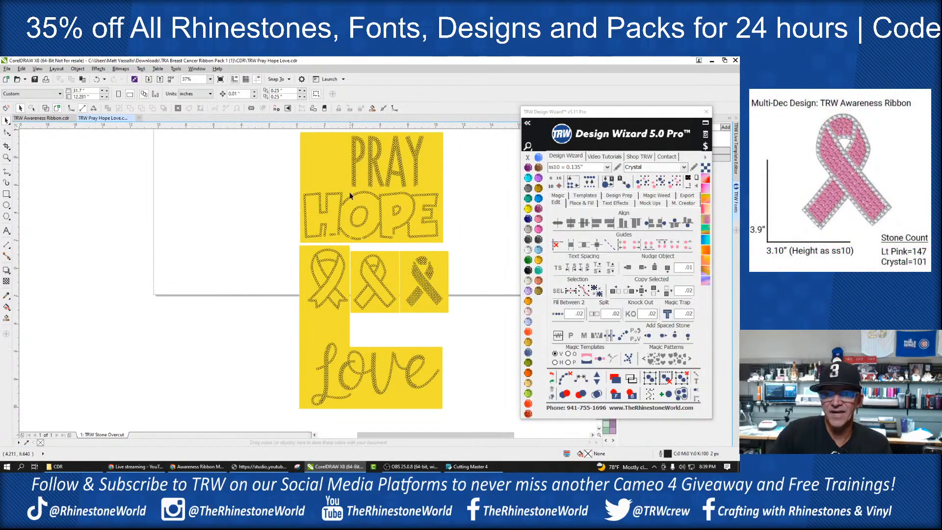
scroll(388, 235, down, 2)
drag(440, 174, 319, 368)
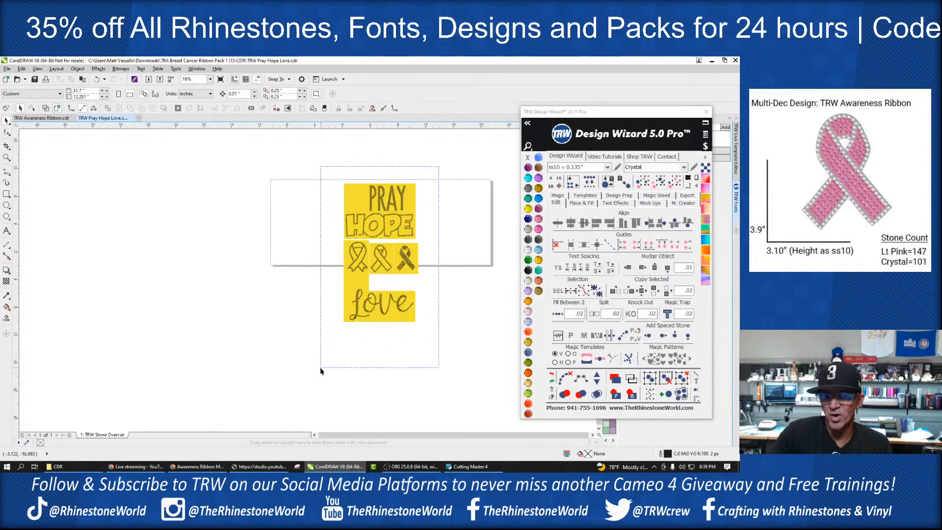